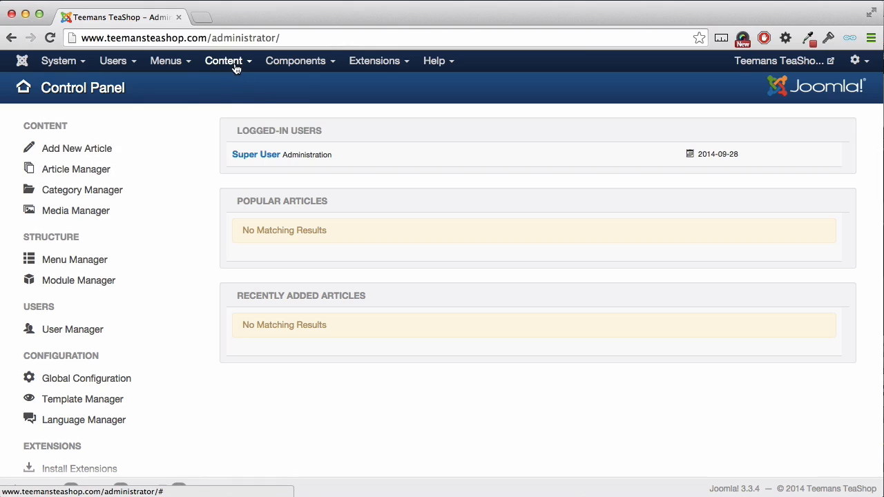
# Step: Create a new article titled "Welcome to the Tea Shop" in the About category
pyautogui.click(235, 87)
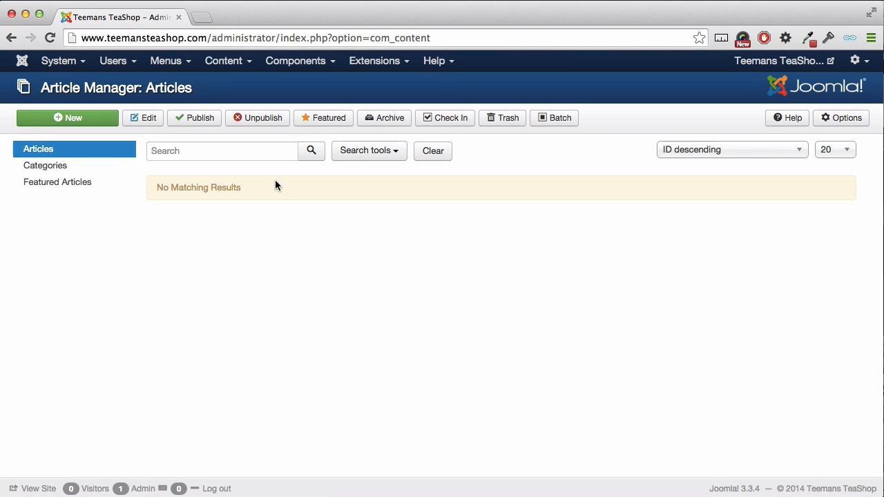
pyautogui.click(102, 123)
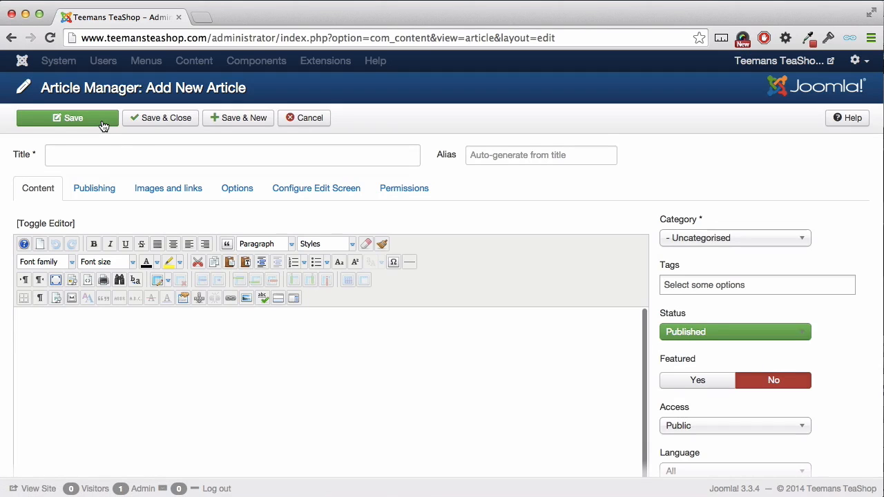
pyautogui.click(125, 154)
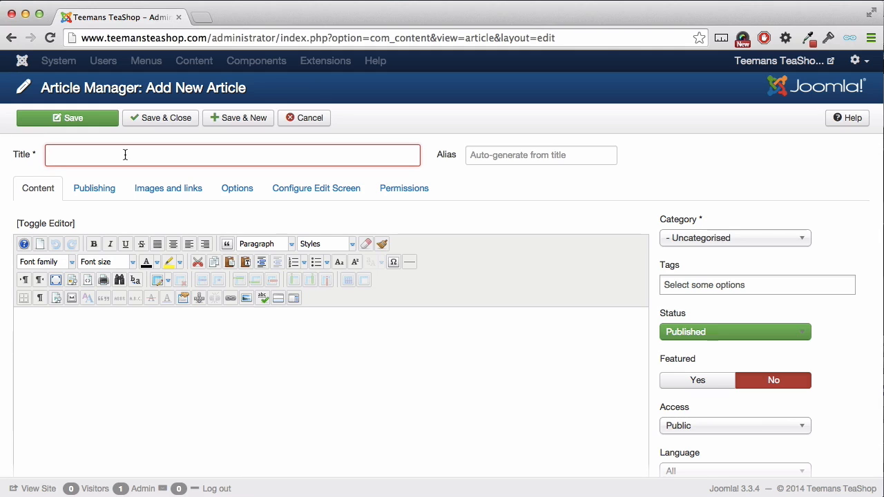
pyautogui.write('Welcome ')
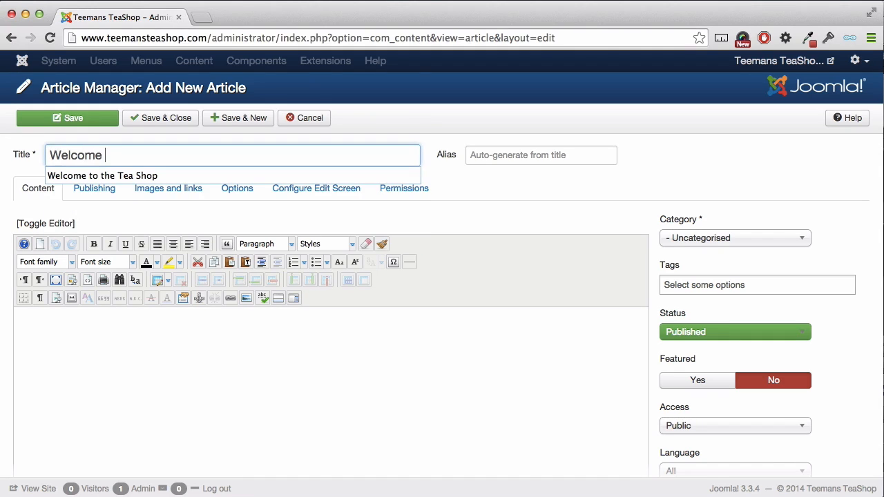
pyautogui.write('to the Tea ')
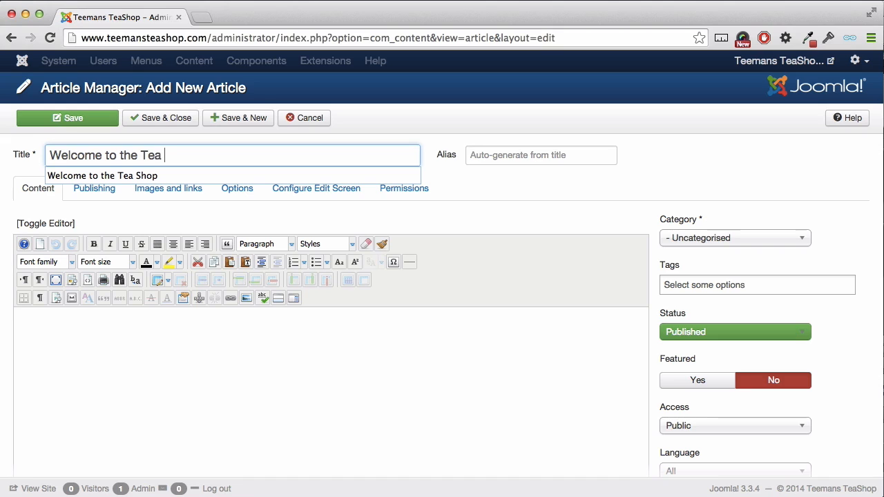
pyautogui.write('Shop')
pyautogui.click(716, 238)
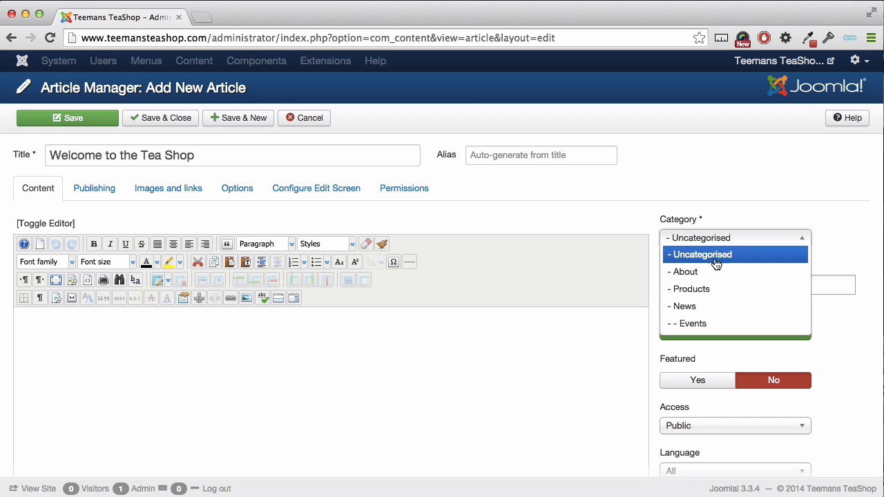
pyautogui.click(718, 275)
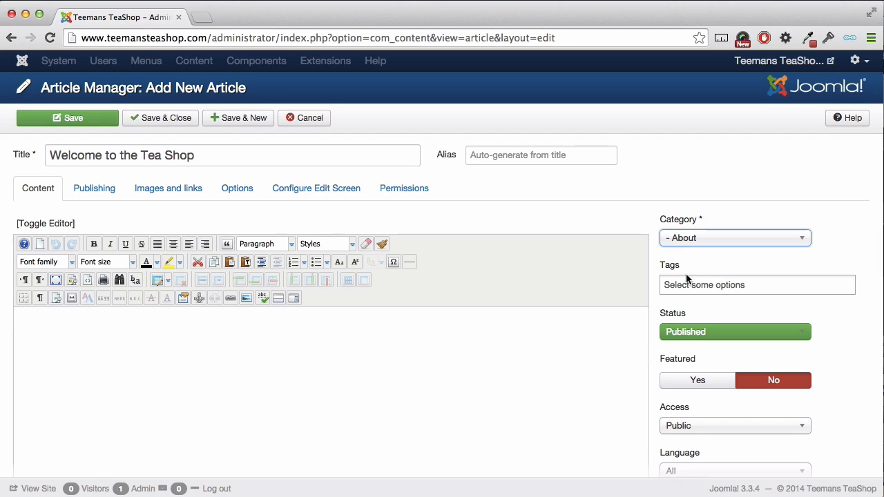
# Step: Fill the article body with two placeholder paragraphs, starting "Quisque sit amet est" and "Sagittis tempus lacus enim"
pyautogui.click(463, 352)
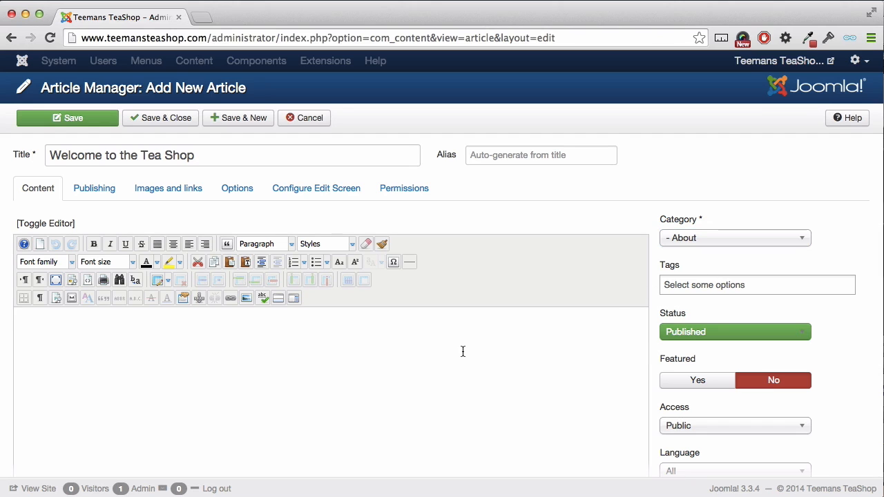
pyautogui.scroll(-3, 462, 352)
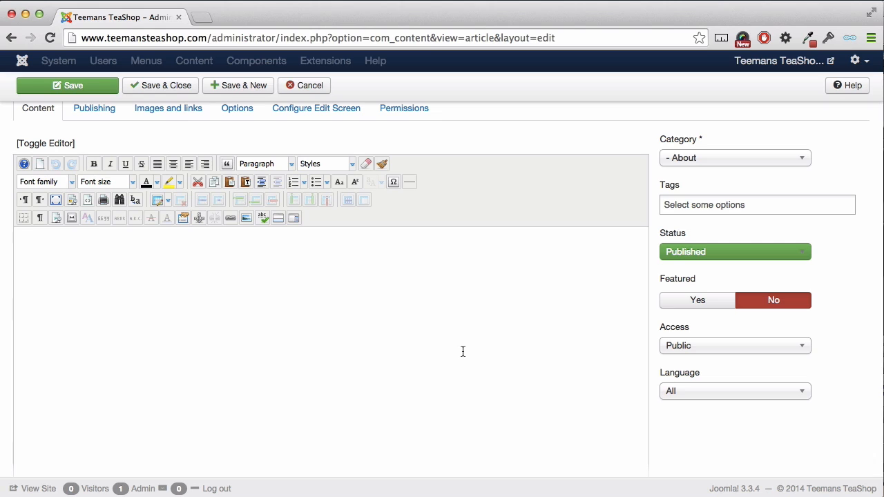
pyautogui.write('Quisque sit amet est et sapien ullamcorper pharetra. Vestibulum erat wisi, condimentum sed, commodo vitae, ornare sit amet, wisi. Aenean fermentum, elit eget tincidunt condimentum, eros ipsum rutrum orci. Sagittis tempus lacus enim ac dui. Donec non enim in turpis pulvinar facilisis. Ut felis. Praesent dapibus, neque id cursus faucibus, tortor neque egestas augue, eu vulputate magna eros eu erat. Aliquam erat volutpat. Nam dui mi, tincidunt quis, accumsan porttitor, facilisis luctus, metus.')
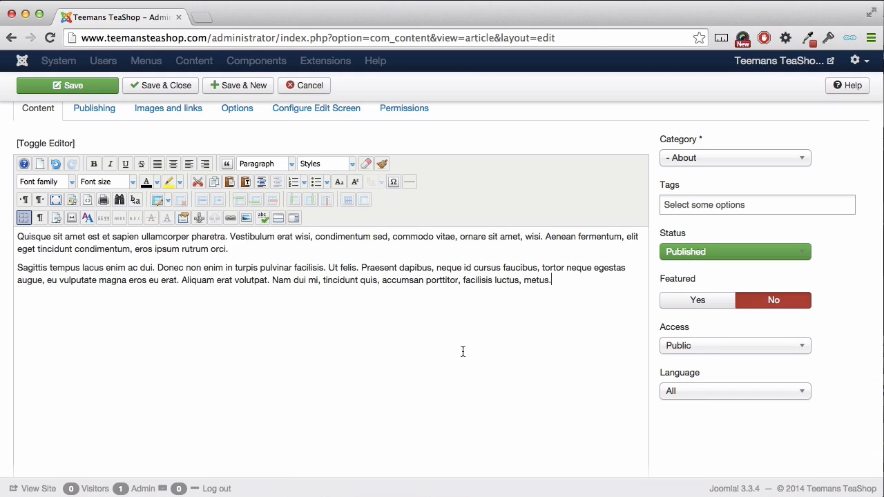
# Step: Insert the line "Our Philosophy" above the first paragraph of the article body
pyautogui.click(16, 236)
pyautogui.write('Our Phil')
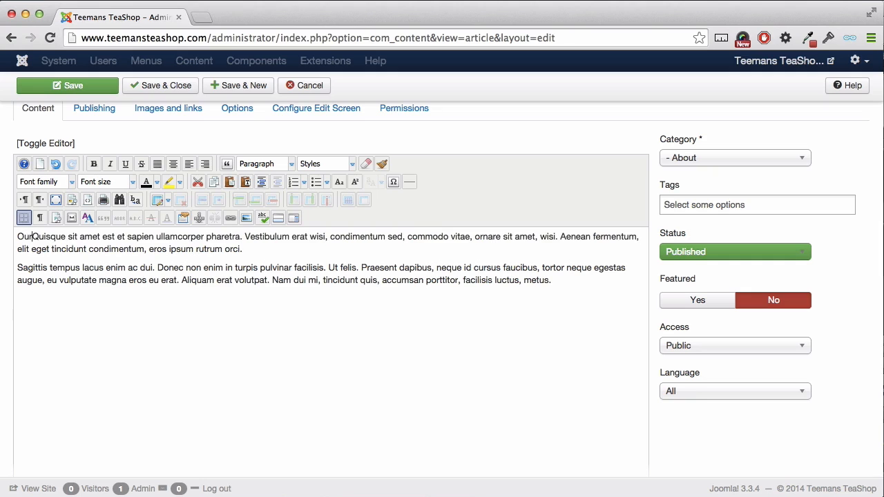
pyautogui.write('osophy')
pyautogui.press('Return')
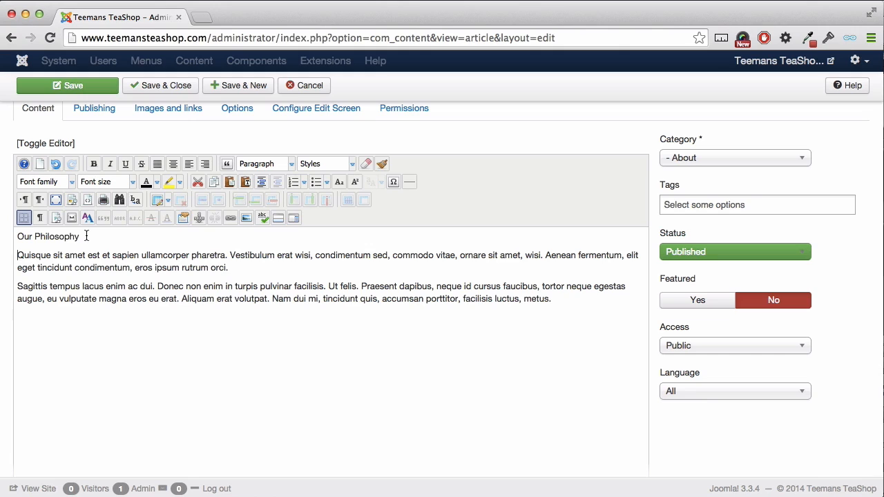
# Step: Format the "Our Philosophy" line as Heading 2
pyautogui.moveTo(85, 236); pyautogui.dragTo(14, 234)
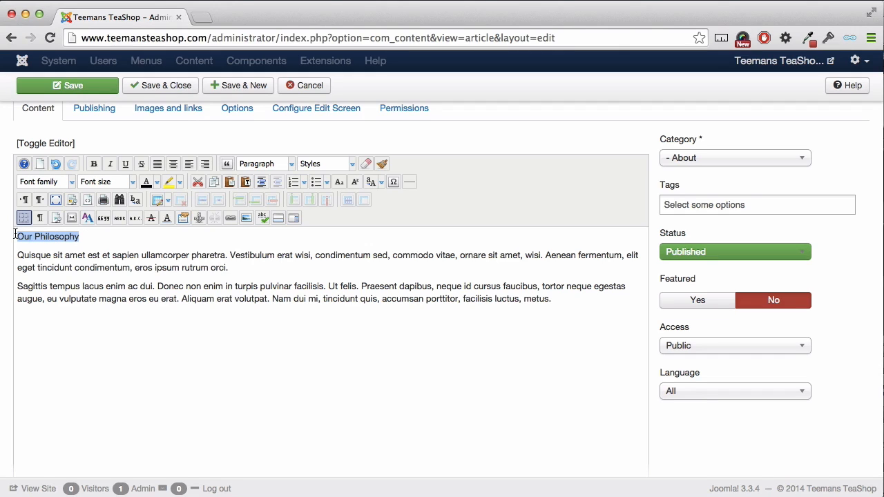
pyautogui.click(290, 163)
pyautogui.scroll(-3, 306, 196)
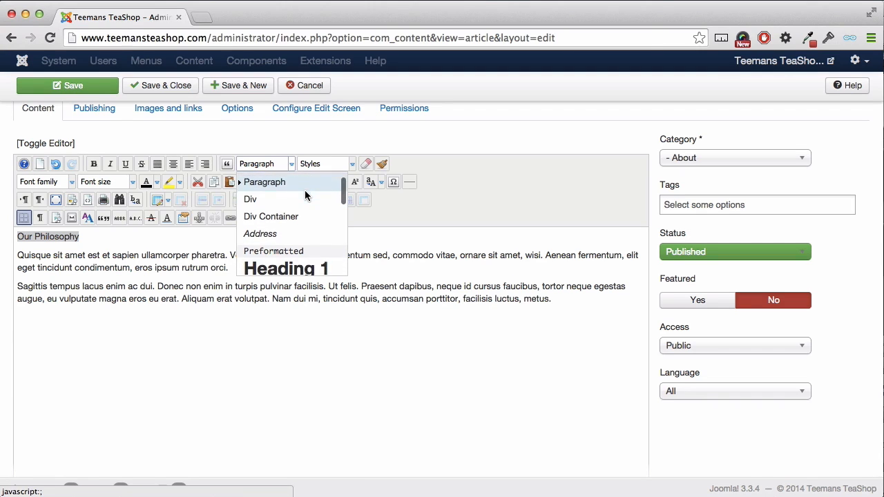
pyautogui.scroll(-3, 306, 196)
pyautogui.scroll(-2, 306, 196)
pyautogui.scroll(2, 305, 196)
pyautogui.scroll(3, 306, 195)
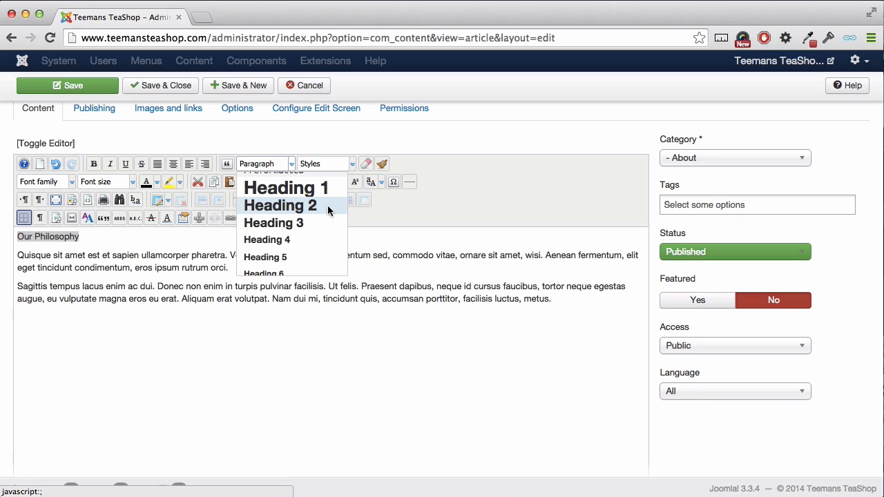
pyautogui.click(328, 211)
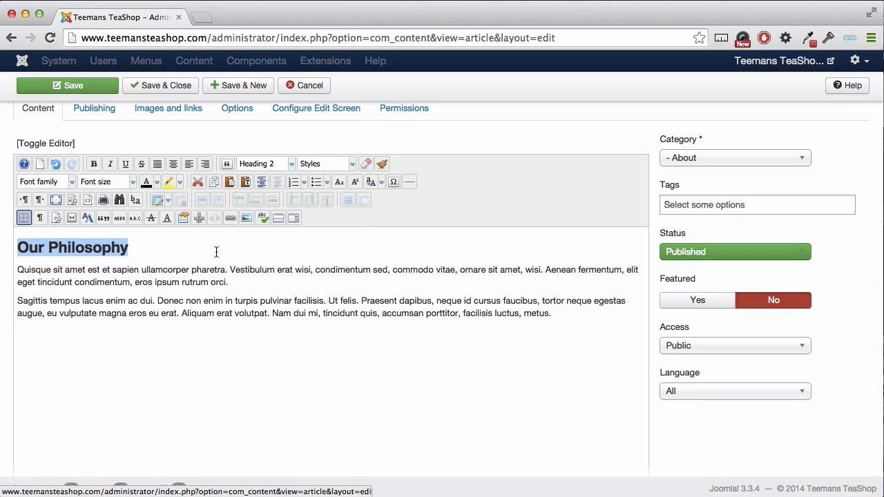
# Step: Insert the line "Our History" above the second body paragraph and format it as Heading 3
pyautogui.click(18, 302)
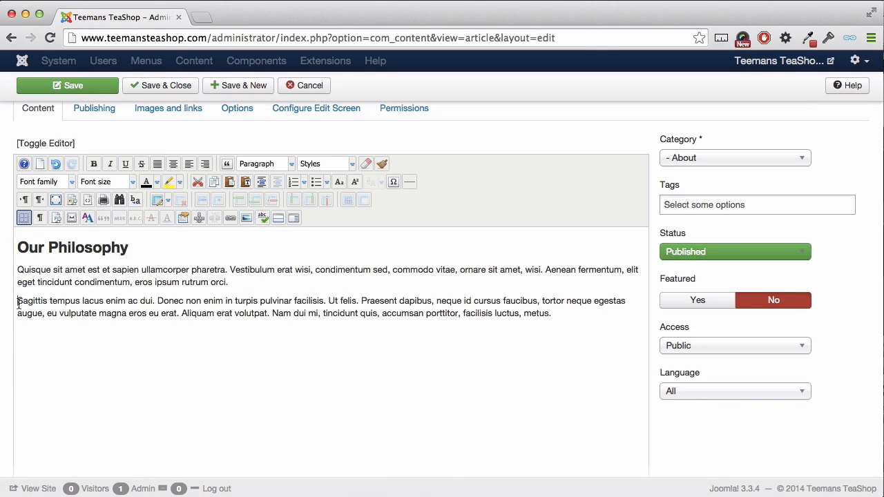
pyautogui.write('Our History')
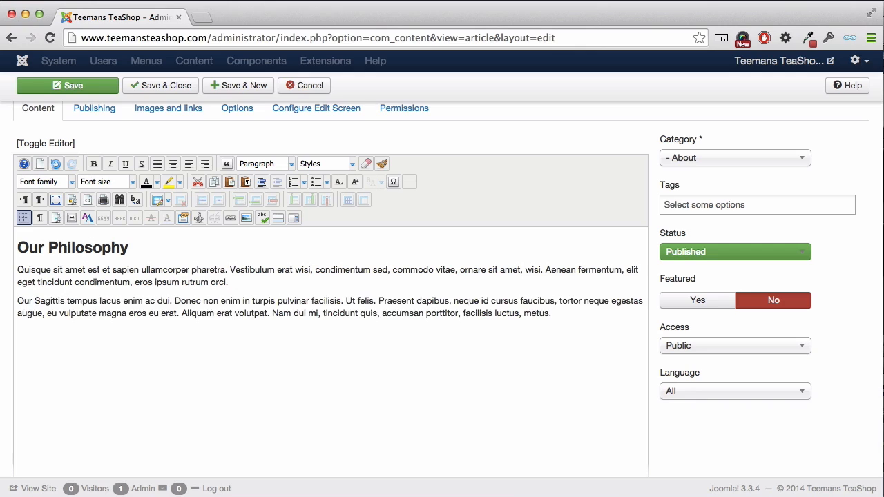
pyautogui.press('Return')
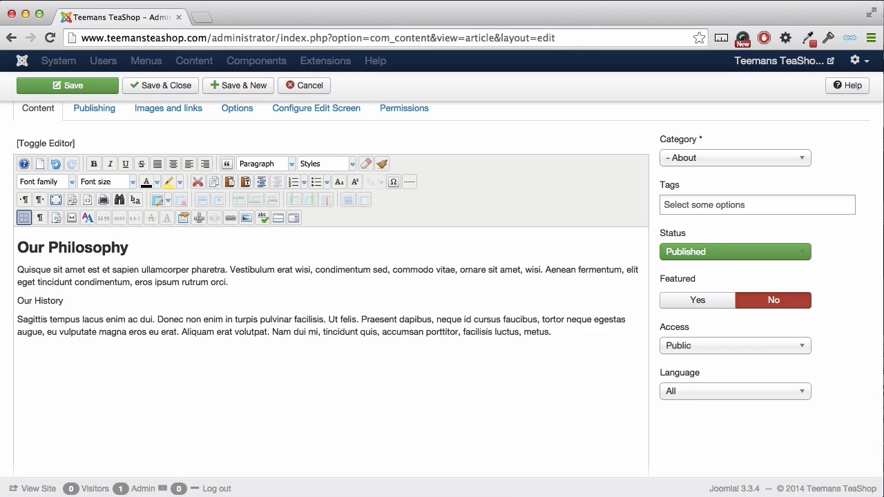
pyautogui.moveTo(64, 302); pyautogui.dragTo(18, 302)
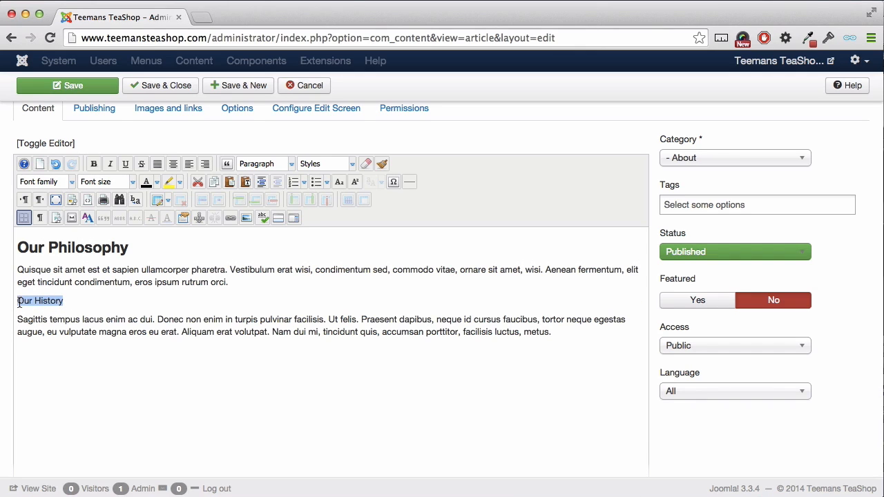
pyautogui.click(291, 164)
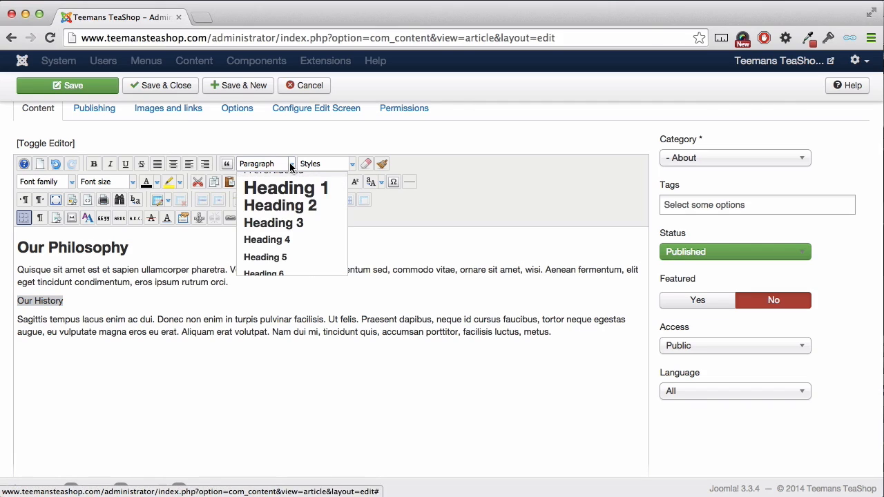
pyautogui.click(307, 221)
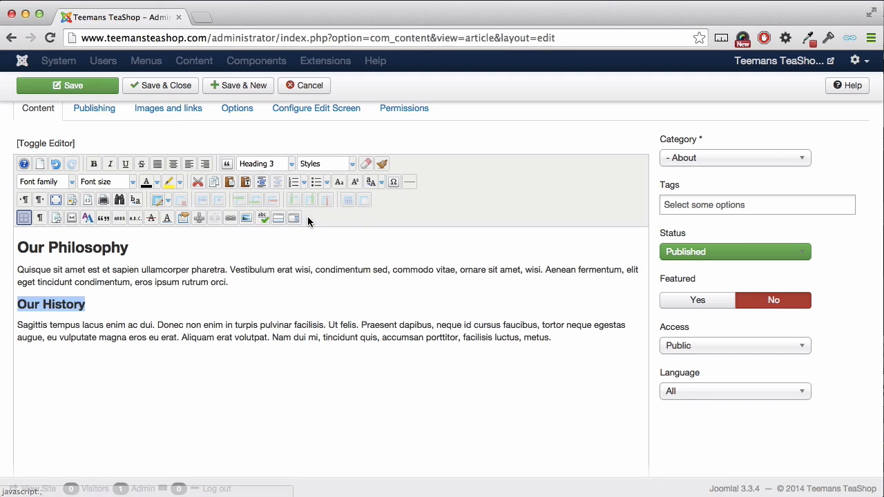
pyautogui.click(314, 388)
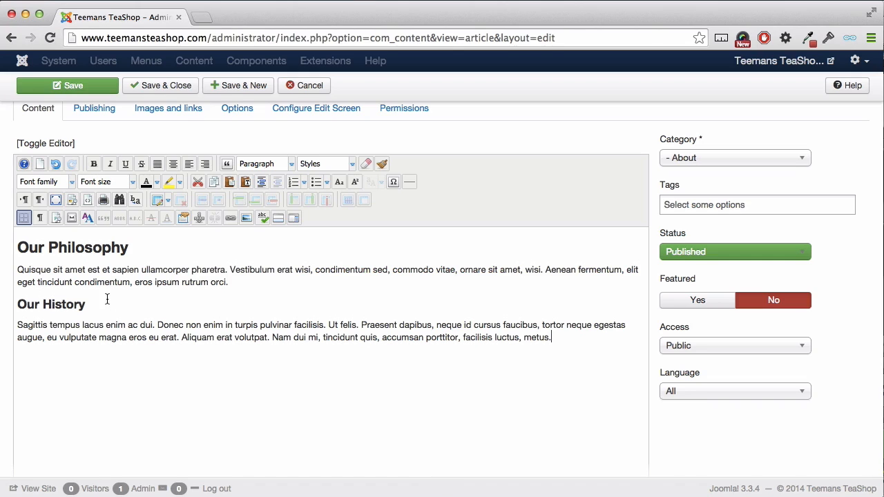
# Step: Open the Image Manager at the start of the "Our Philosophy" heading and preview the existing image files, ending with powered_by.png
pyautogui.click(18, 247)
pyautogui.click(246, 219)
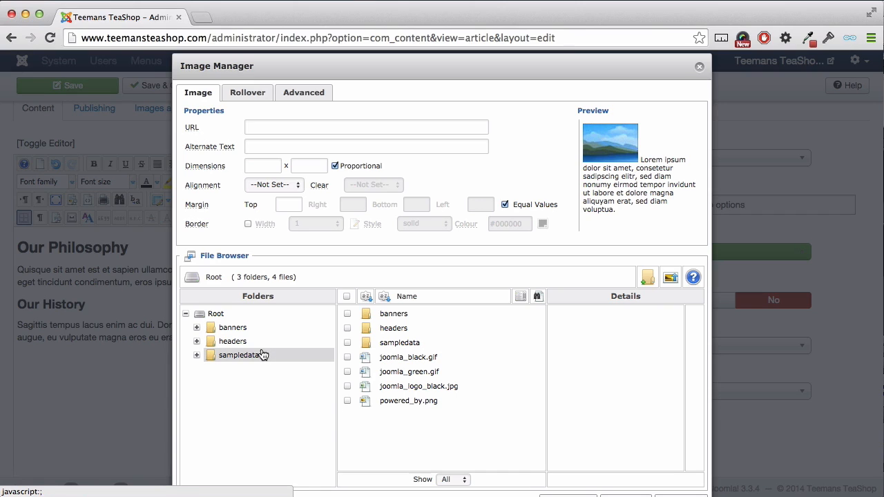
pyautogui.click(375, 363)
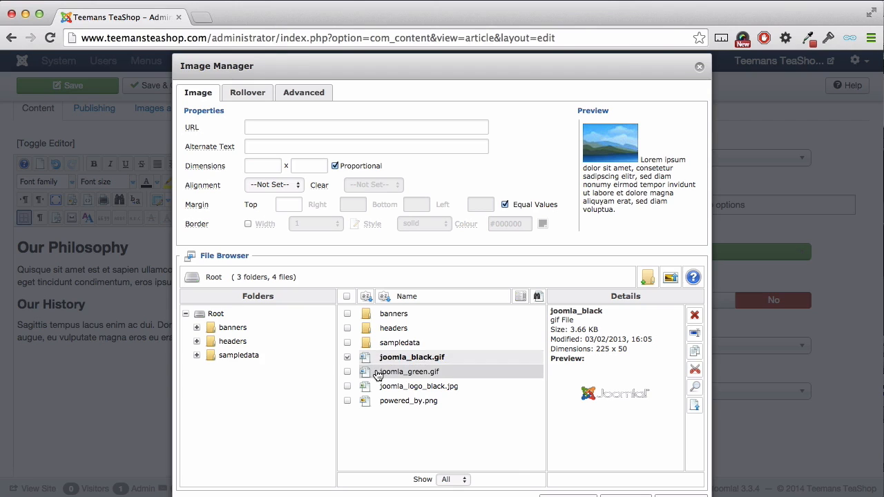
pyautogui.click(377, 374)
pyautogui.click(380, 388)
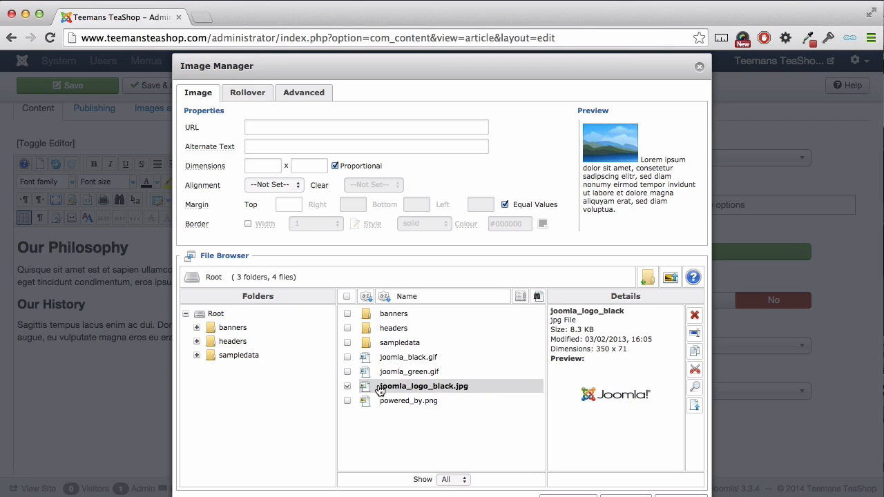
pyautogui.click(382, 406)
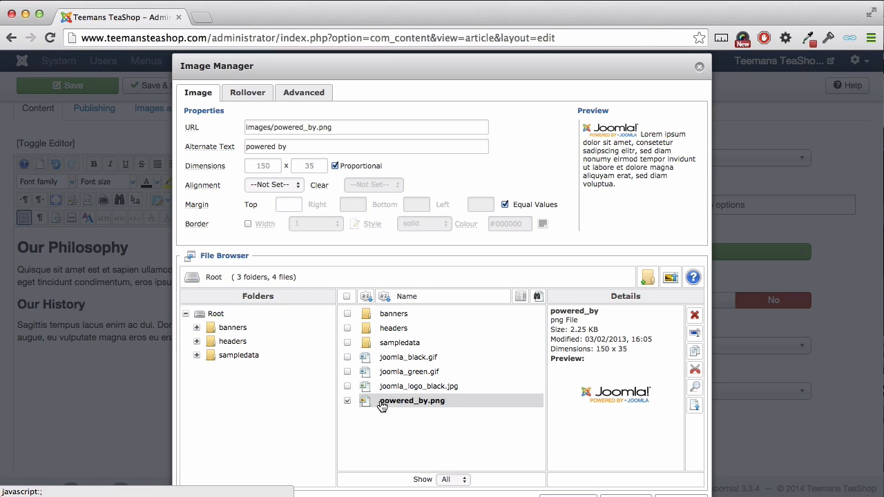
# Step: Upload frontpage.jpeg from the images folder and set it as the image to insert
pyautogui.click(671, 279)
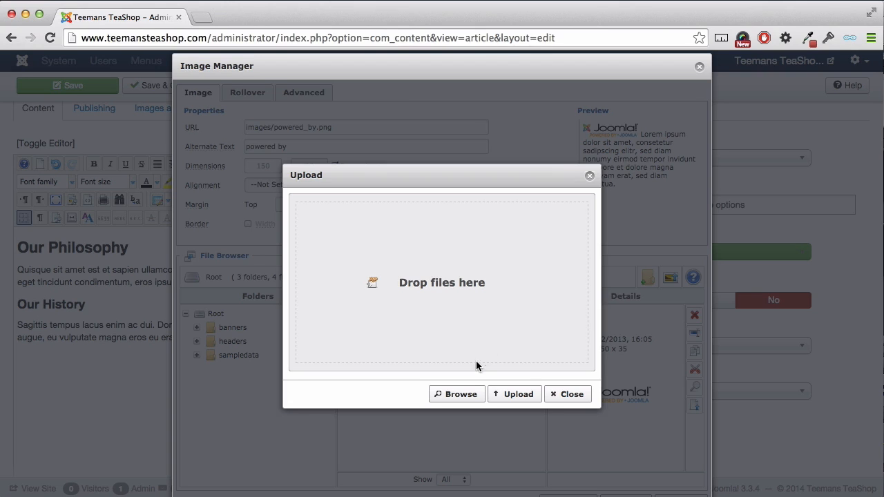
pyautogui.click(460, 394)
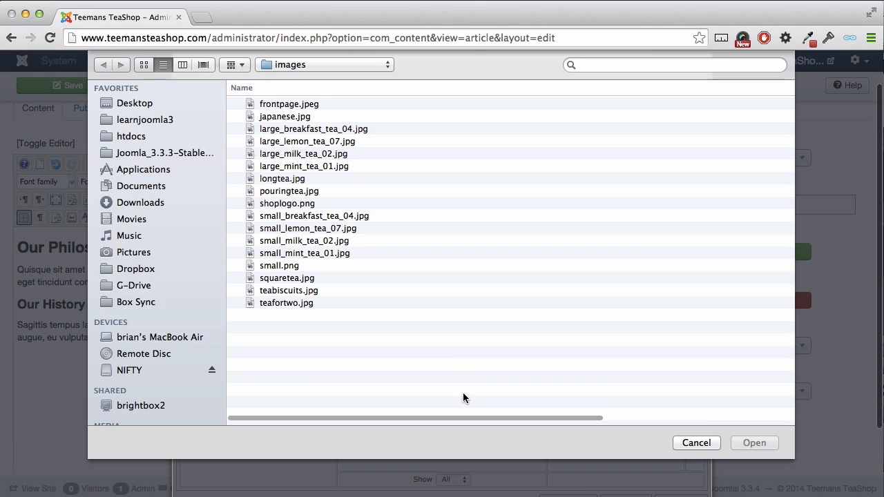
pyautogui.click(319, 103)
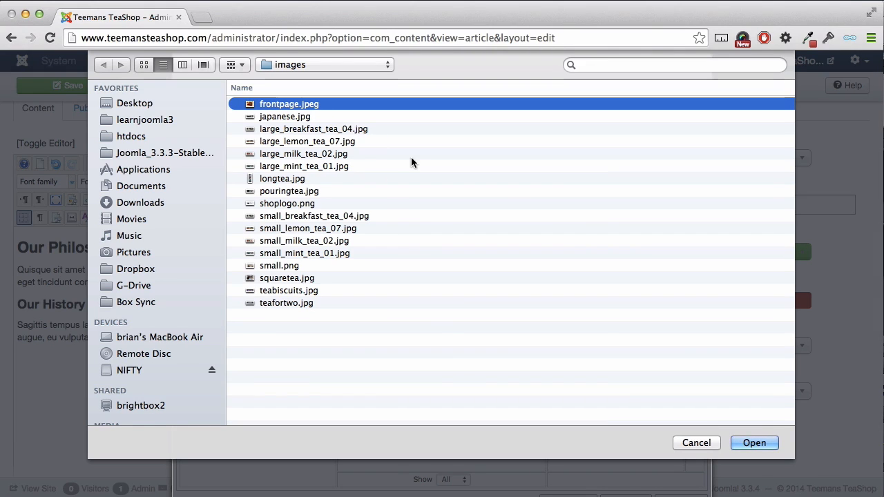
pyautogui.click(754, 444)
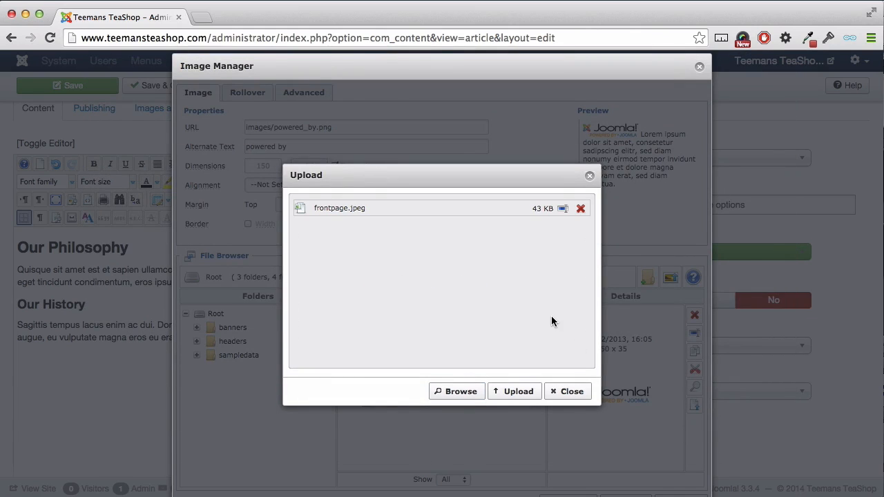
pyautogui.click(517, 392)
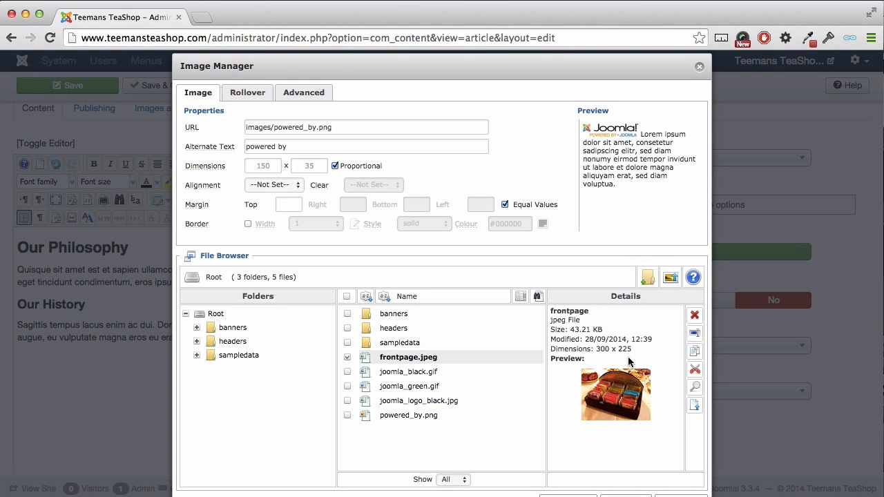
pyautogui.click(694, 406)
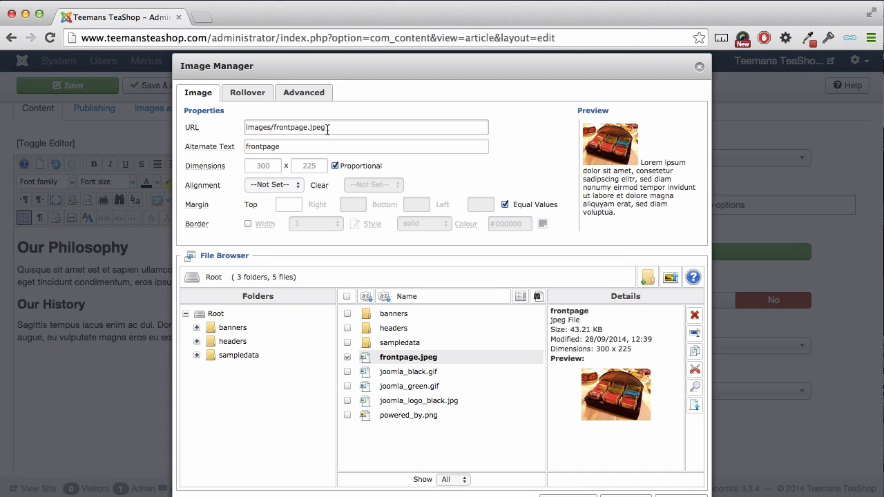
# Step: Replace the image's alternate text with "Box of Tea"
pyautogui.moveTo(225, 148)
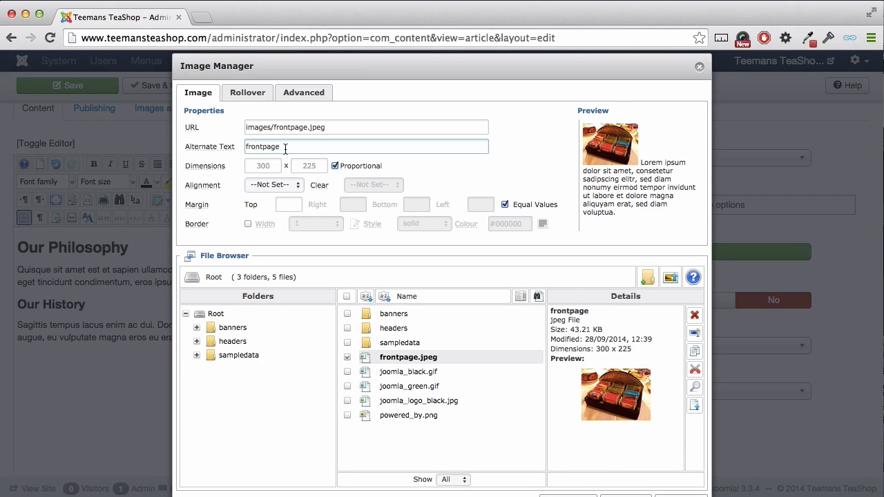
pyautogui.press('BackSpace')
pyautogui.press('BackSpace')
pyautogui.press('BackSpace')
pyautogui.press('BackSpace')
pyautogui.press('BackSpace')
pyautogui.press('BackSpace')
pyautogui.press('BackSpace')
pyautogui.press('BackSpace')
pyautogui.write('Box of Tea')
# Step: Set the alignment of frontpage.jpeg to Right and insert the image into the article
pyautogui.click(297, 185)
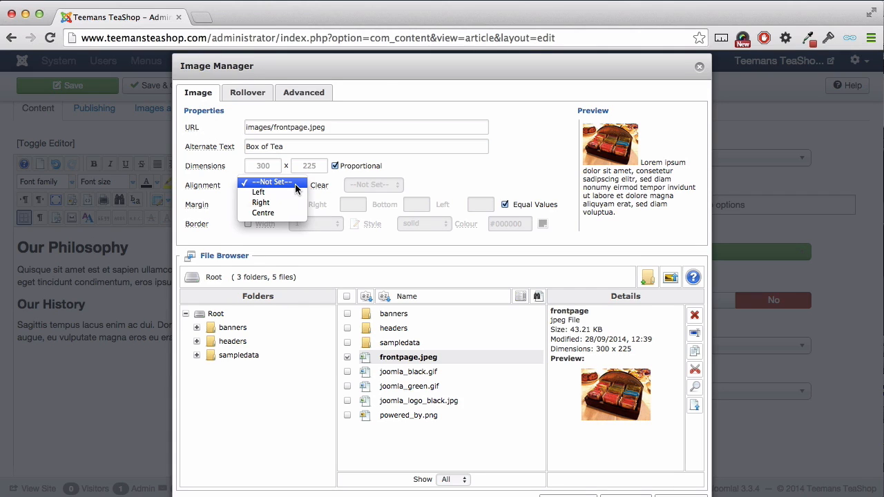
pyautogui.click(296, 202)
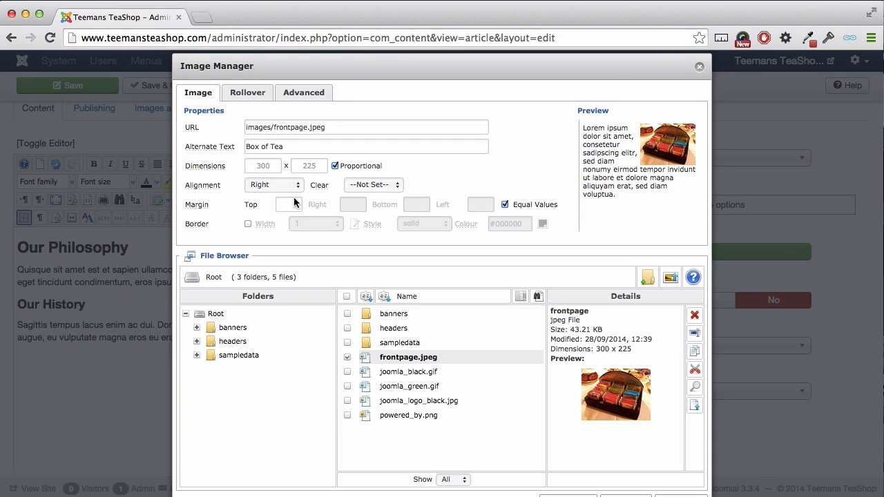
pyautogui.click(295, 199)
pyautogui.scroll(-3, 656, 317)
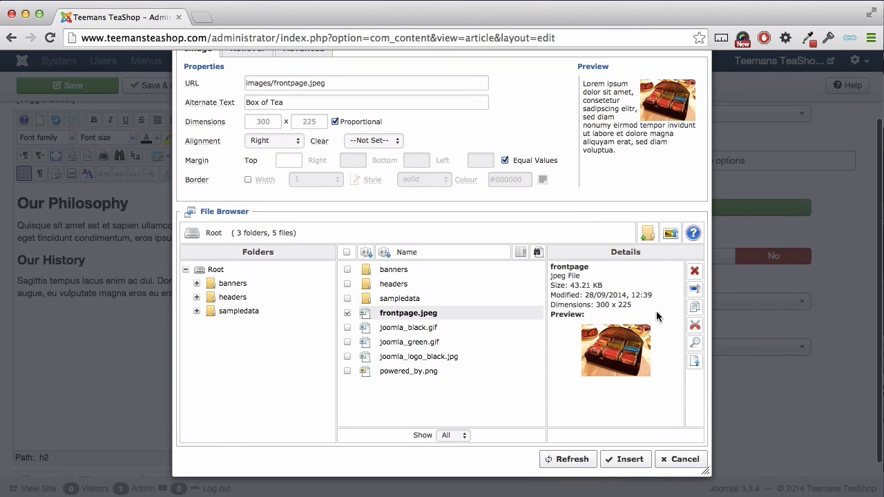
pyautogui.click(630, 459)
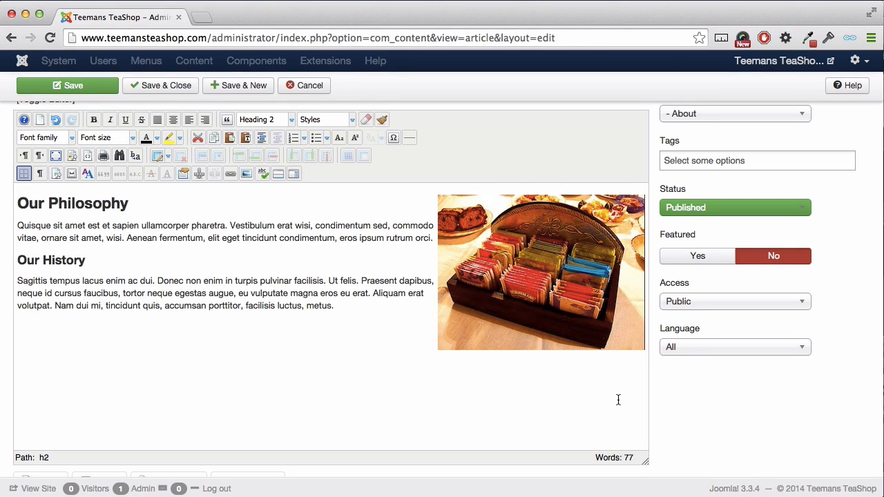
# Step: Mark the "Welcome to the Tea Shop" article as featured, then save and close it
pyautogui.scroll(4, 617, 400)
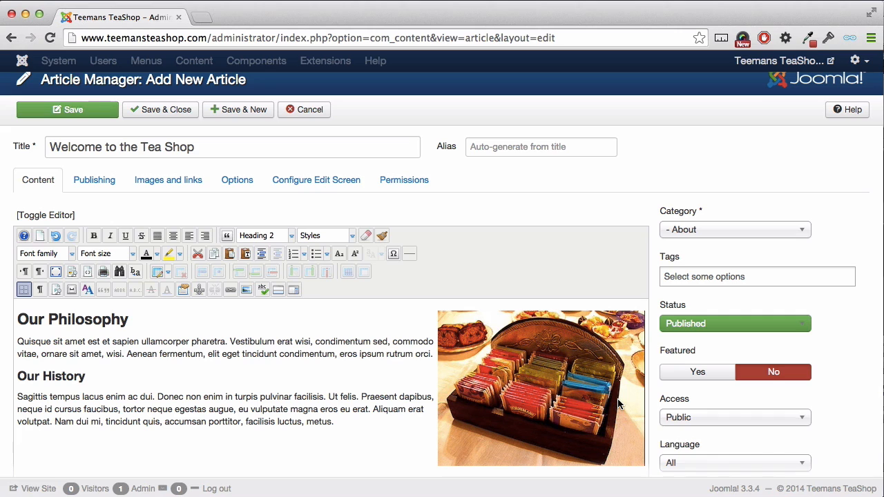
pyautogui.click(697, 373)
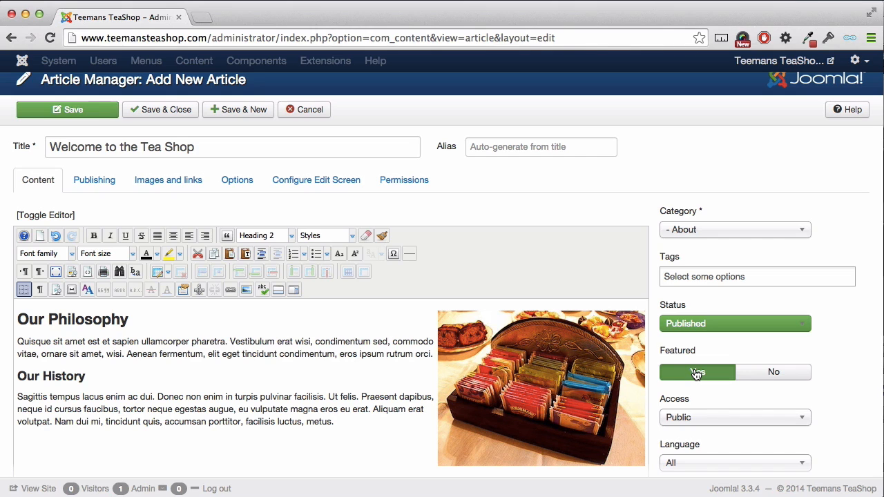
pyautogui.click(186, 110)
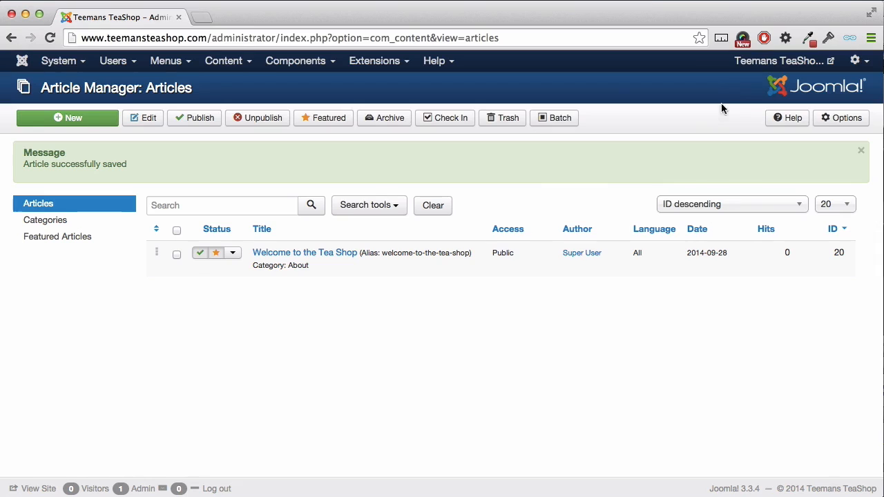
# Step: Open the Teemans TeaShop public site and examine the featured article on its home page
pyautogui.click(757, 62)
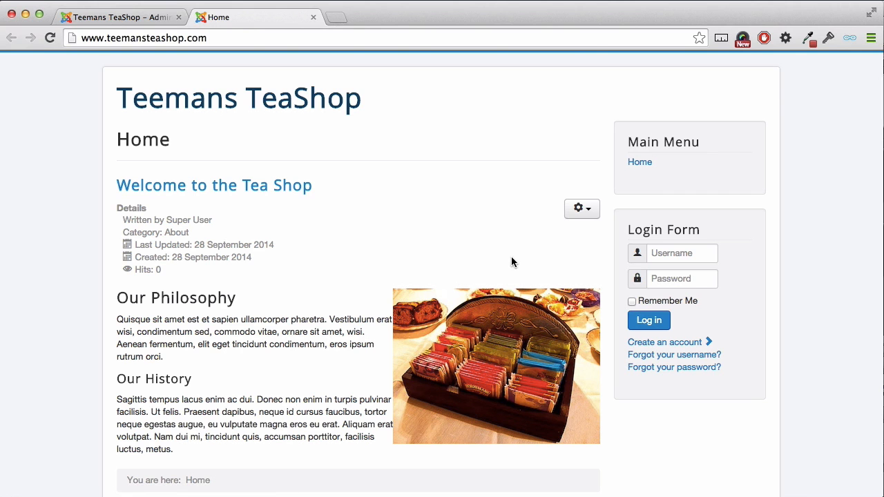
pyautogui.scroll(-1, 513, 261)
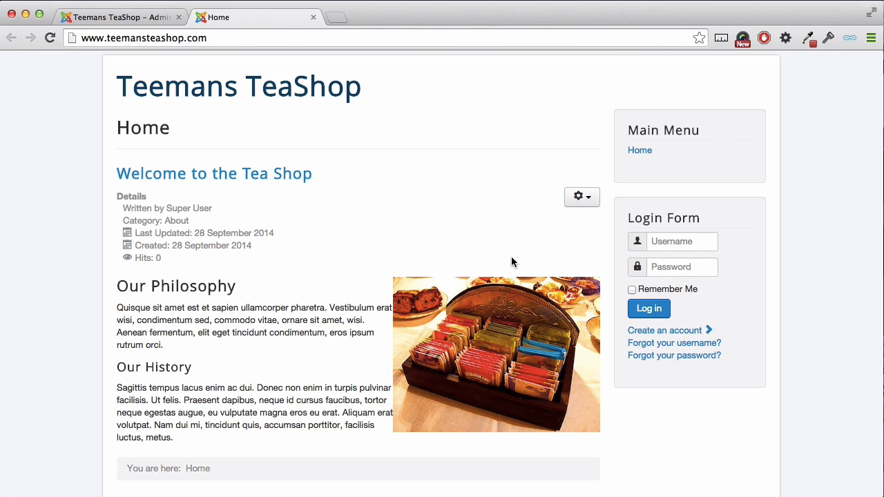
pyautogui.scroll(-1, 511, 261)
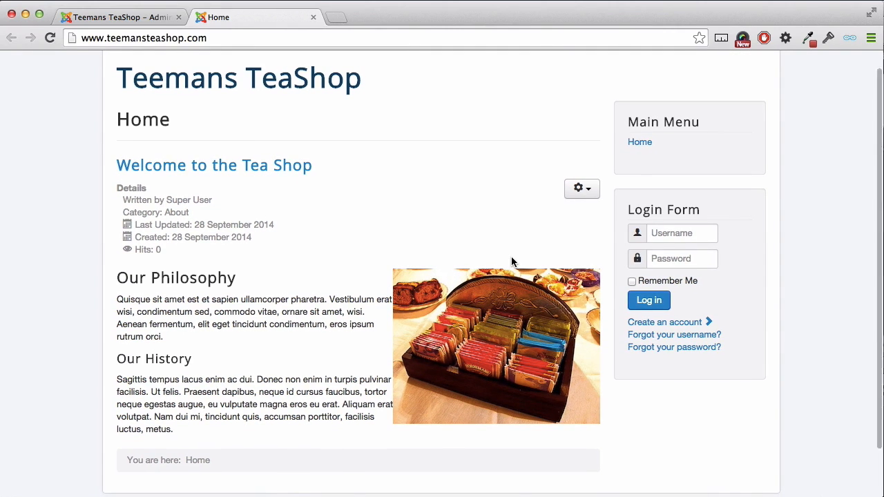